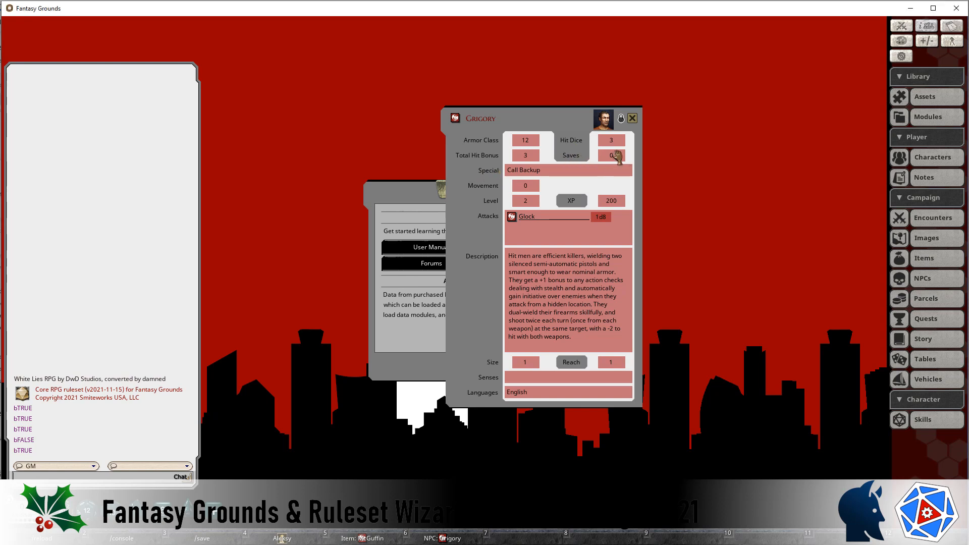
Unlock the NPC record, set its Saves to 12 and lock the record again.
left_click(621, 119)
left_click(611, 155)
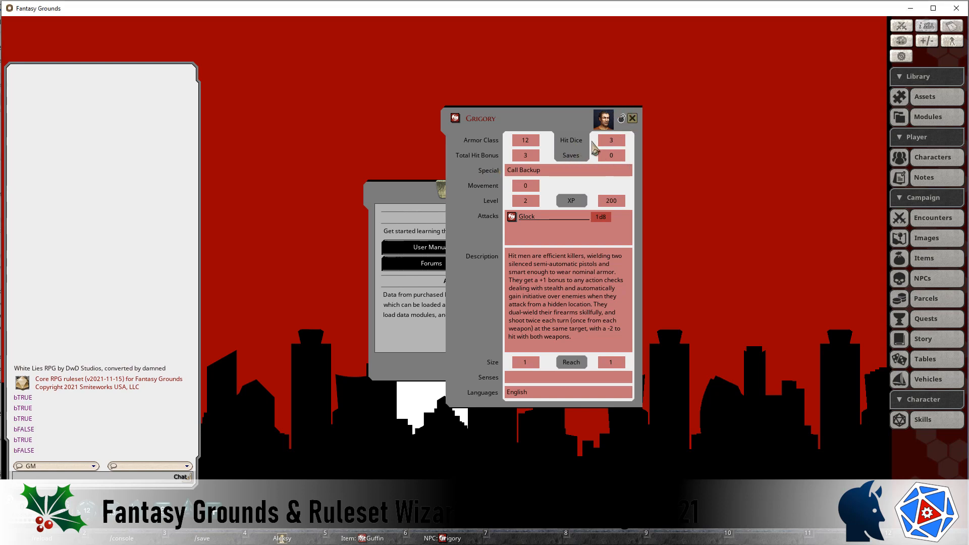
type("12")
left_click(621, 118)
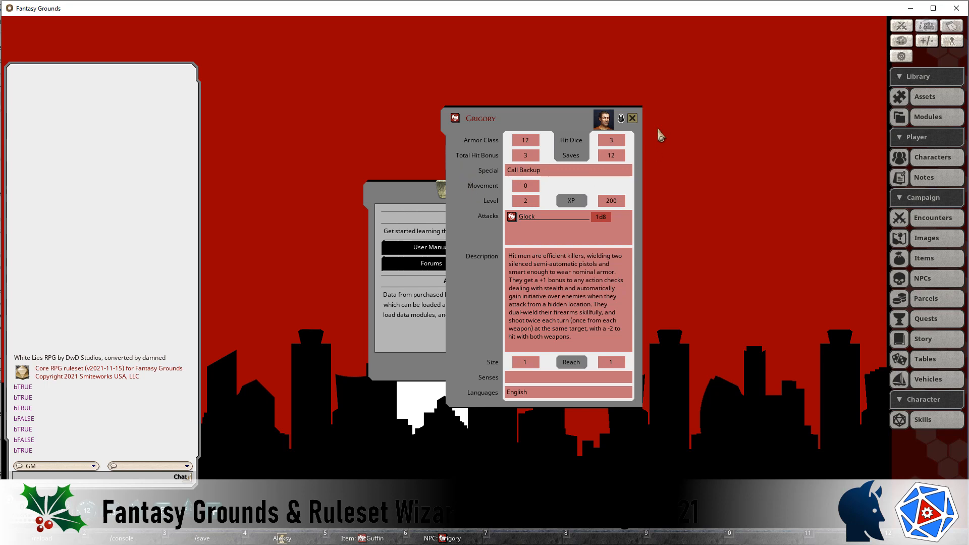
Unlock the NPC record and add the McGuffin item from the campaign items to its Attacks list.
left_click(621, 118)
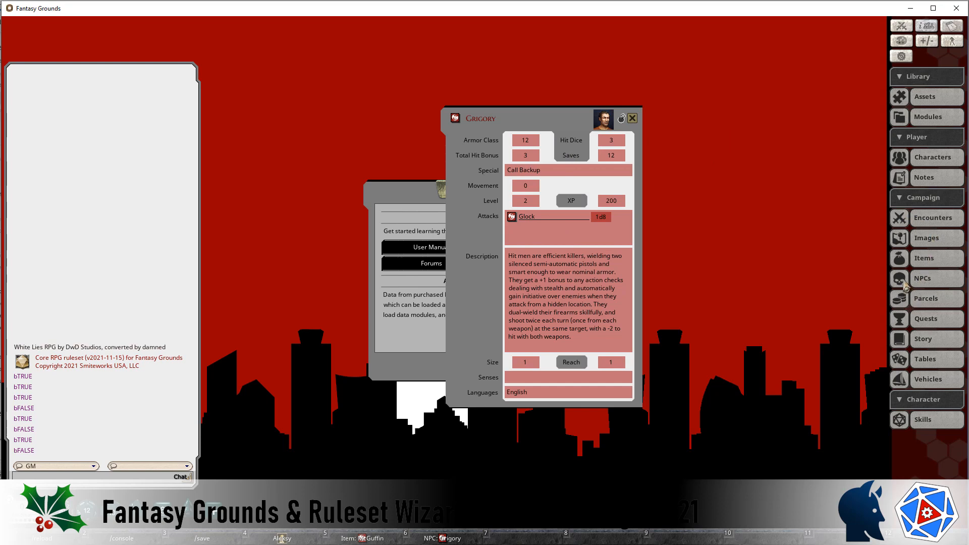
left_click(902, 260)
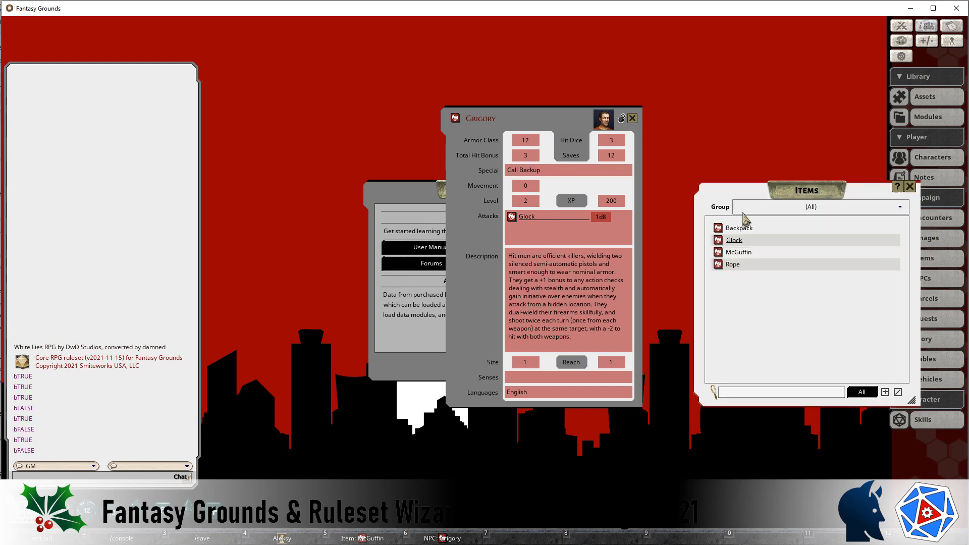
left_click_drag(717, 252, 549, 218)
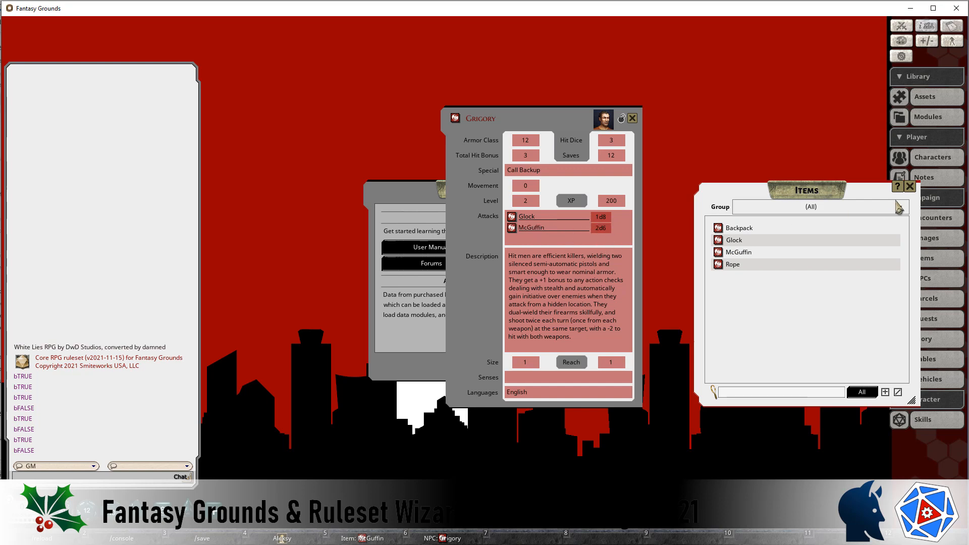
left_click(909, 187)
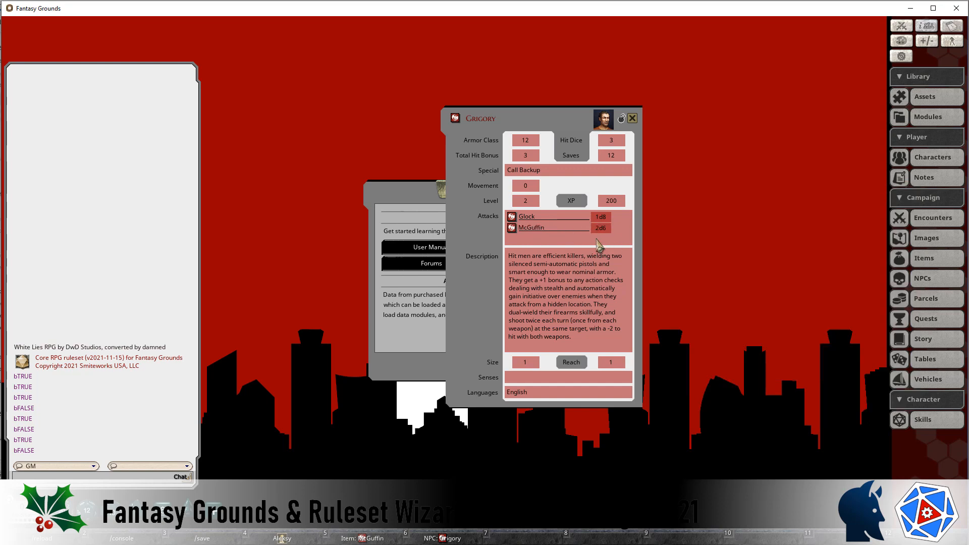
Copy the description's last sentence, starting "They dual-wield their firearms", and paste it again at the end of the description.
left_click(585, 339)
left_click_drag(594, 304, 596, 338)
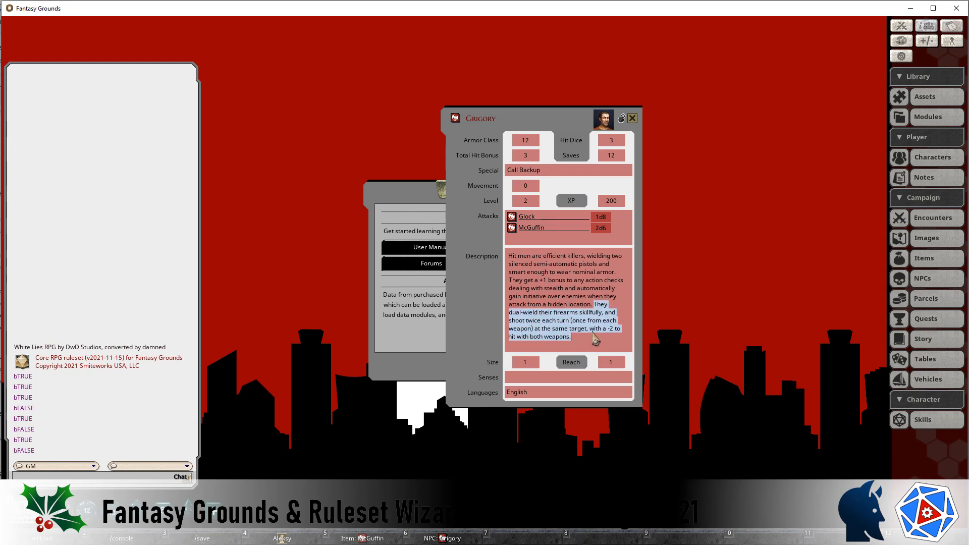
key("ctrl+c")
left_click(588, 337)
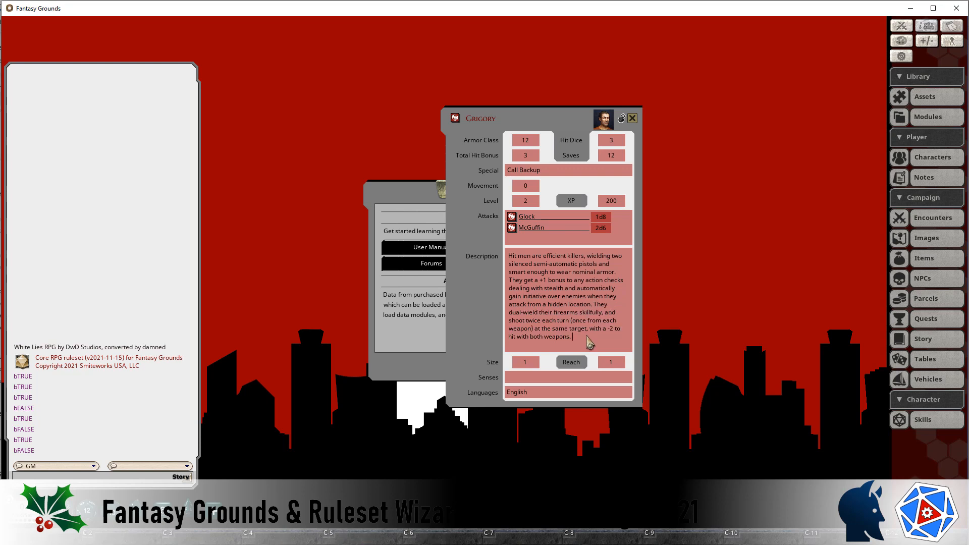
key("ctrl+v")
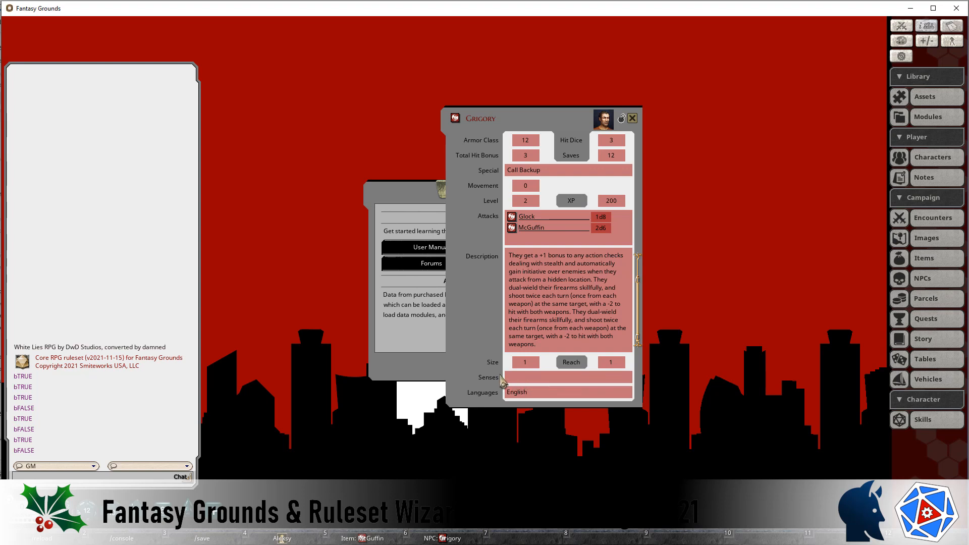
Add ", Russian" after English in the NPC's Languages and lock the record.
left_click(539, 394)
type(", Russian")
key("Tab")
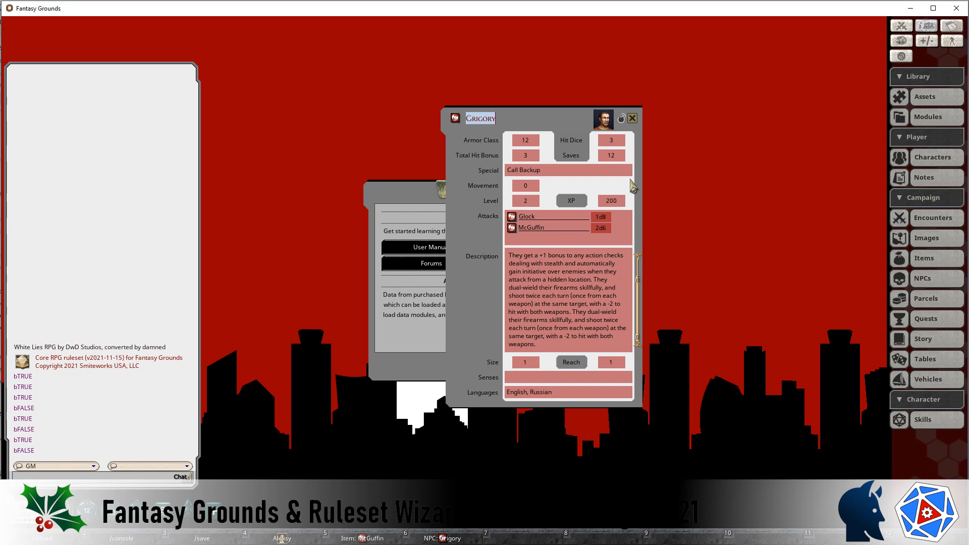
left_click(621, 119)
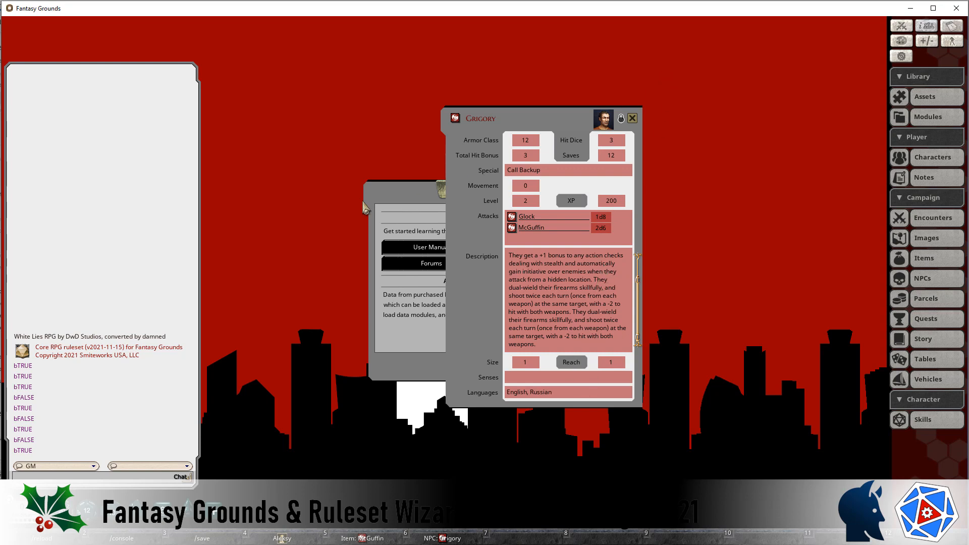
Switch to Ruleset Wizard and examine the npc window's header controls: the link, name, token, record lock and close button.
left_click(416, 200)
left_click(596, 186)
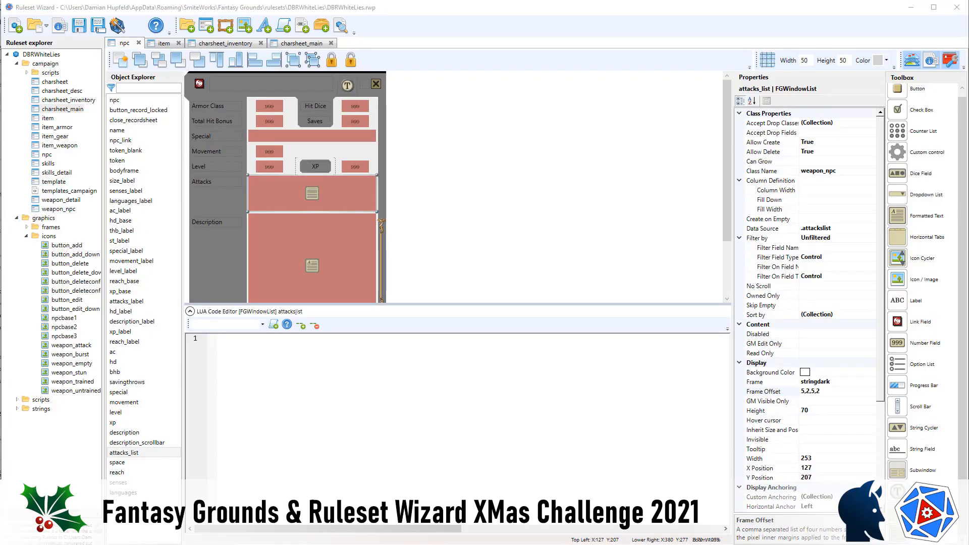
left_click(540, 184)
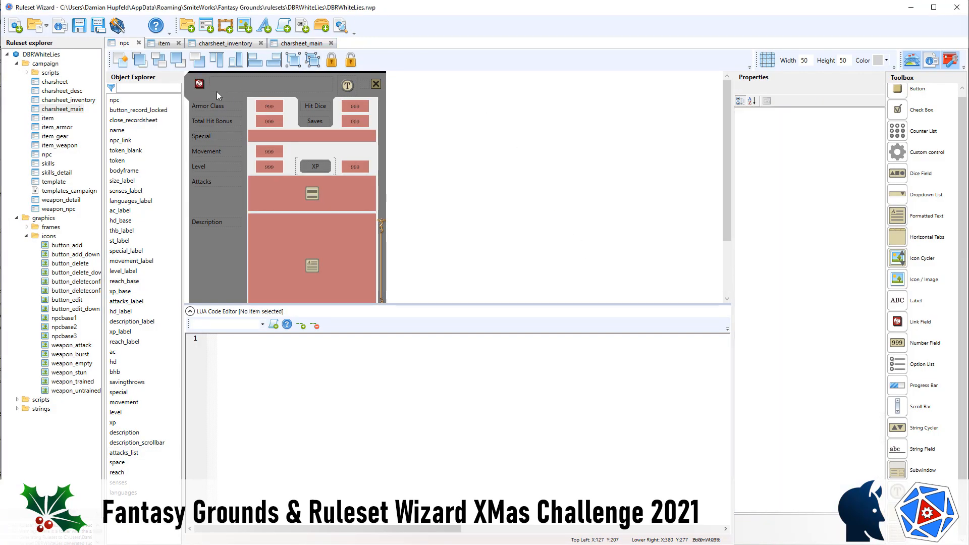
left_click(199, 83)
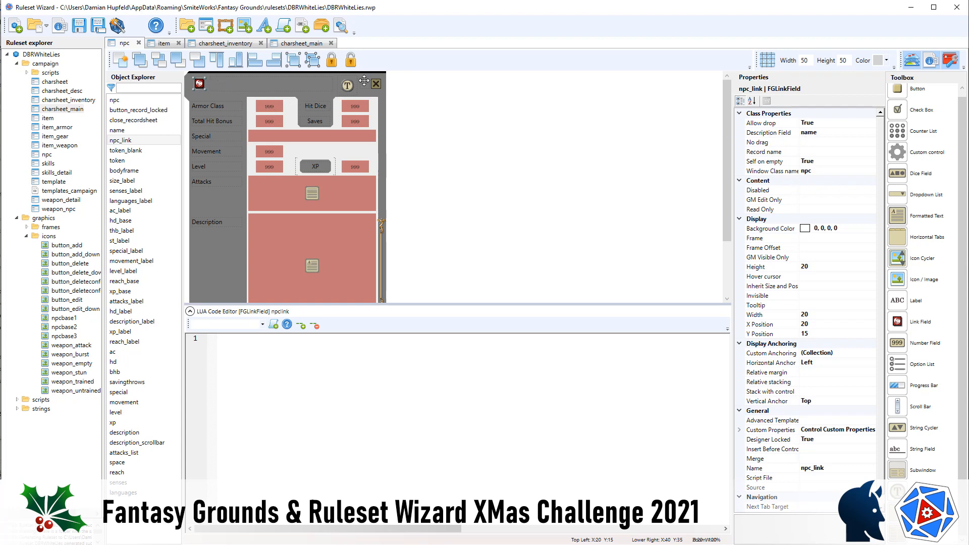
left_click(263, 87)
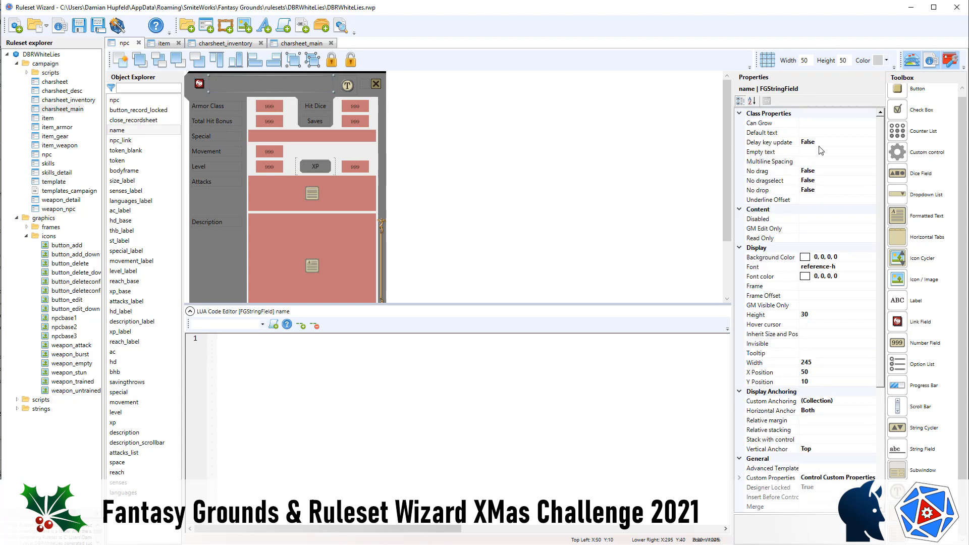
scroll(839, 433, "down", 4)
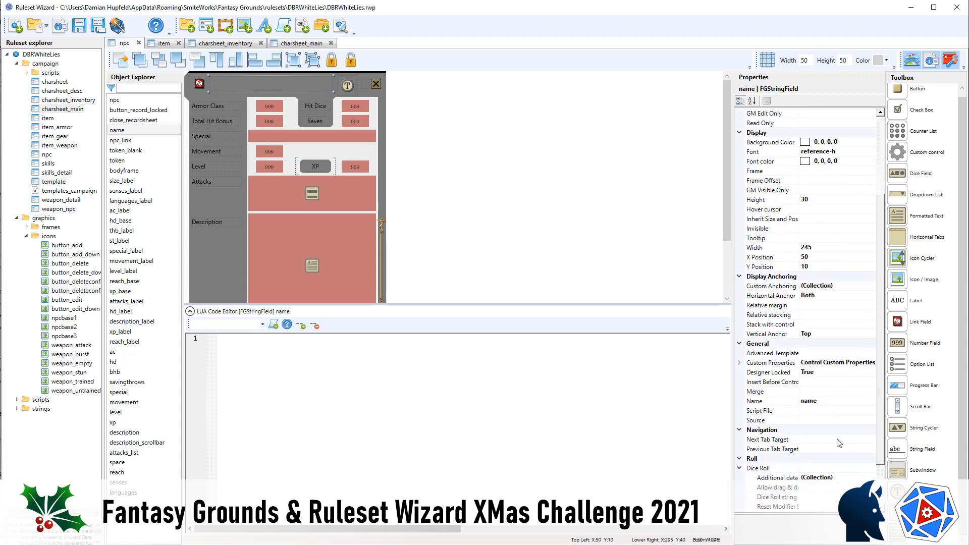
scroll(839, 443, "up", 4)
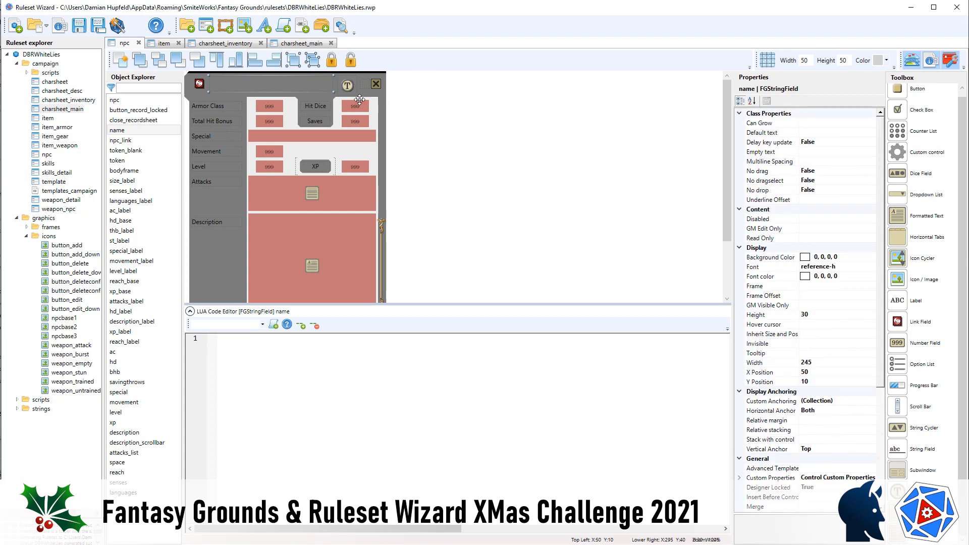
left_click(347, 87)
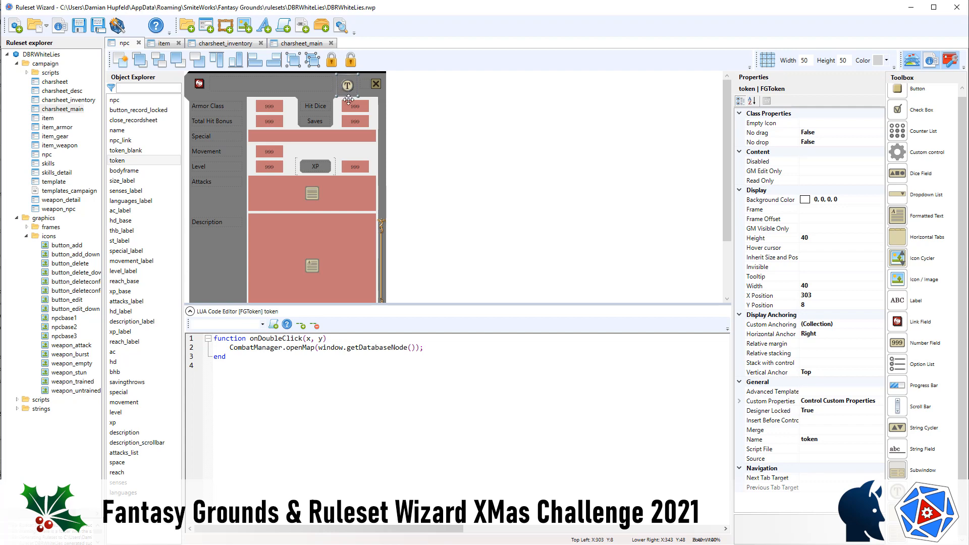
left_click(363, 86)
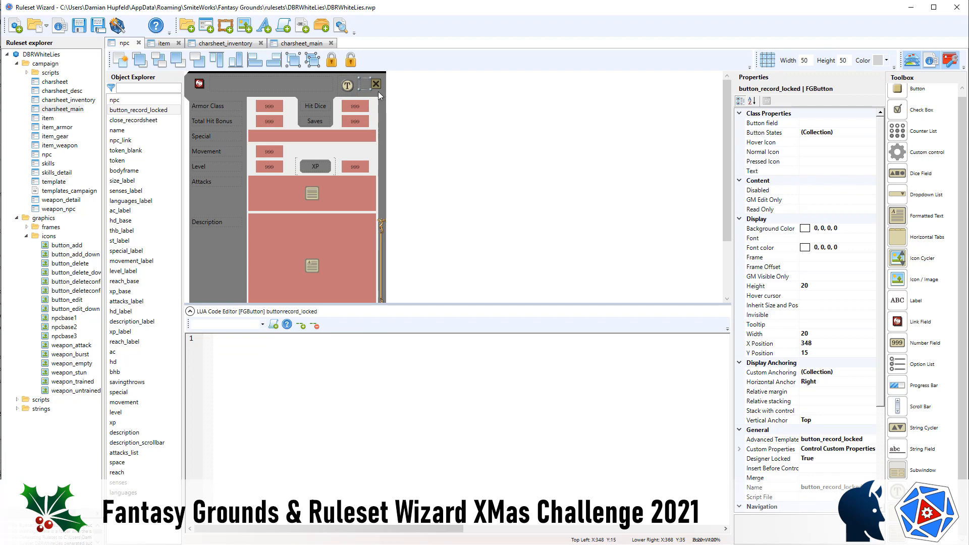
left_click(376, 85)
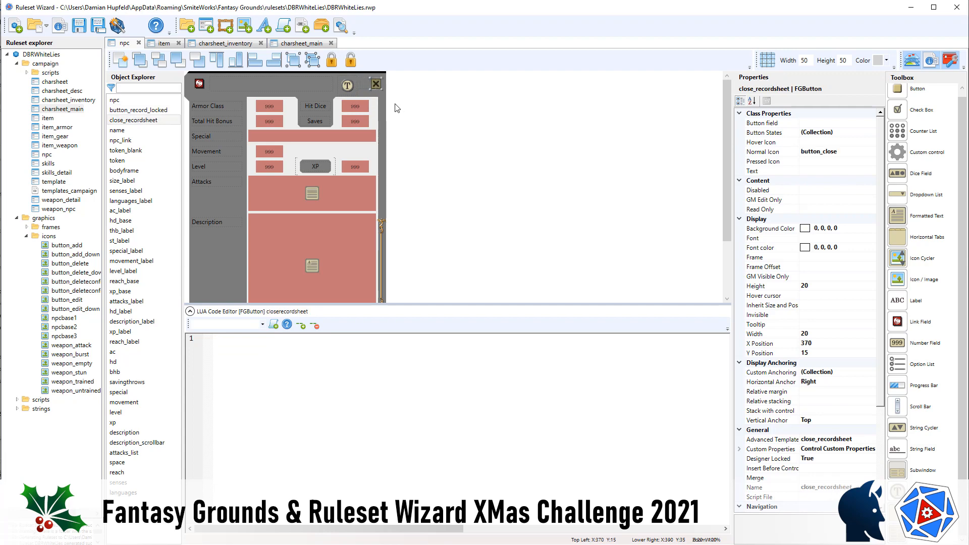
Examine the properties of the Armor Class label and the AC, Hit Dice, Total Hit Bonus, Saves, Special, Level and XP fields.
left_click(226, 106)
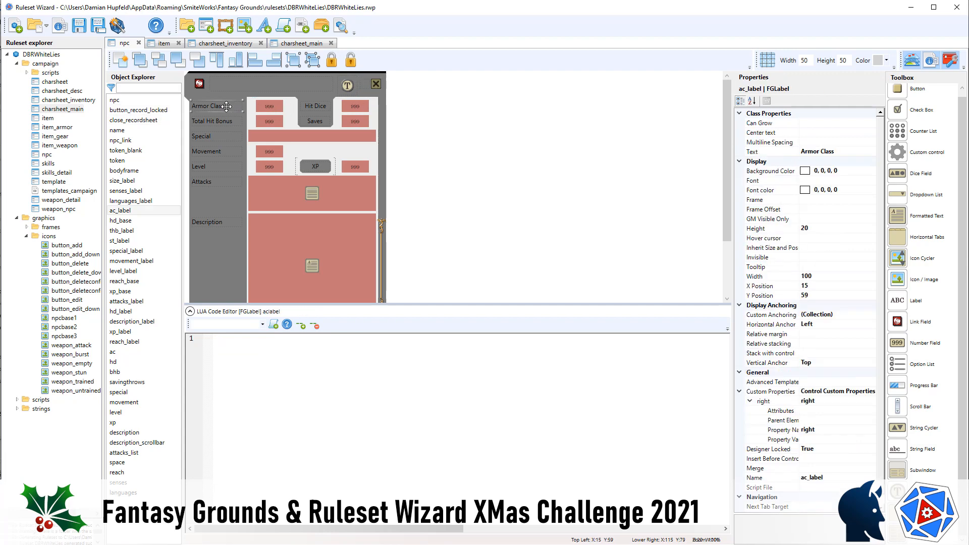
left_click(272, 109)
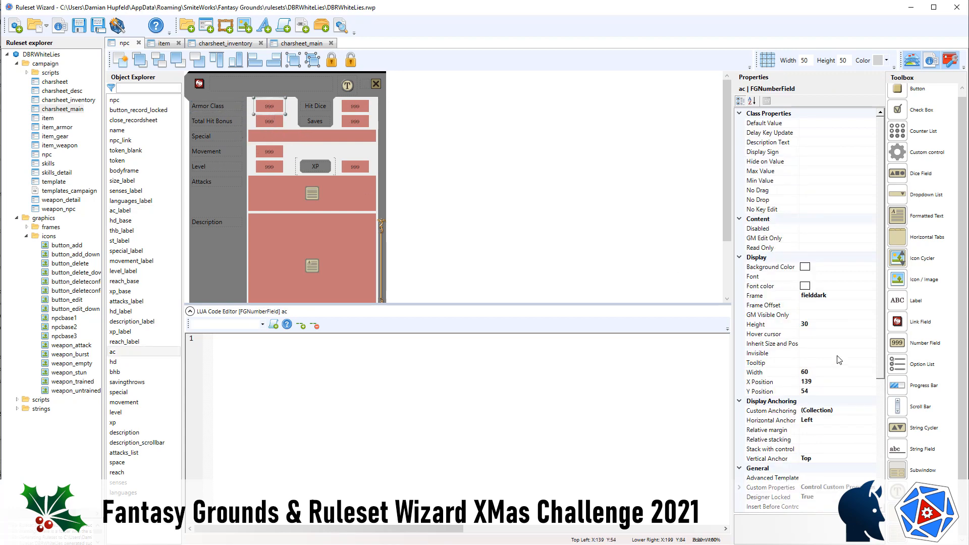
scroll(844, 374, "down", 6)
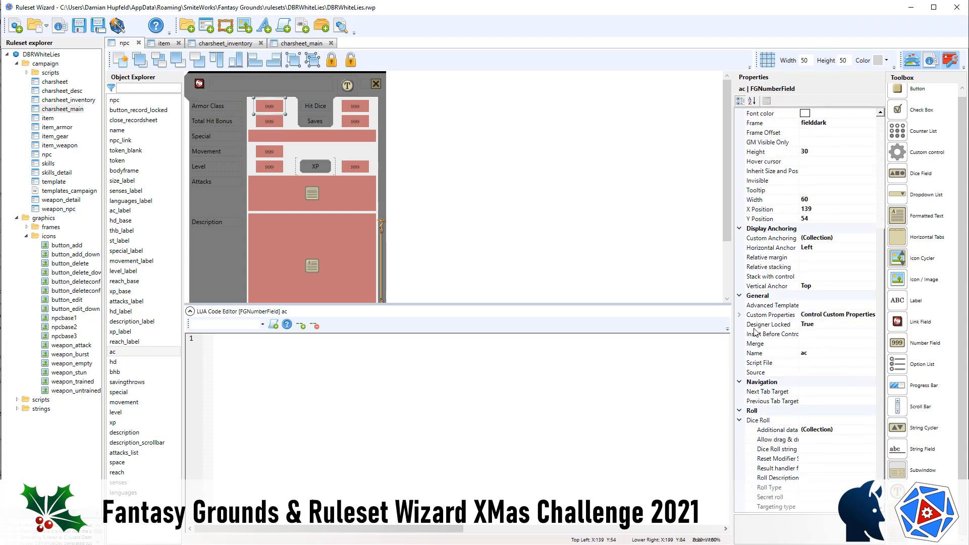
left_click(351, 110)
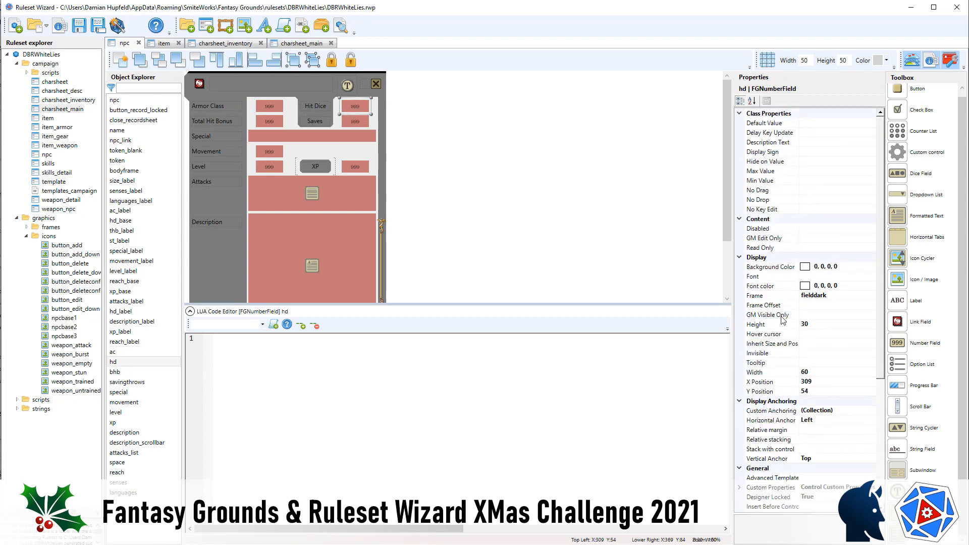
left_click(264, 125)
scroll(836, 373, "down", 5)
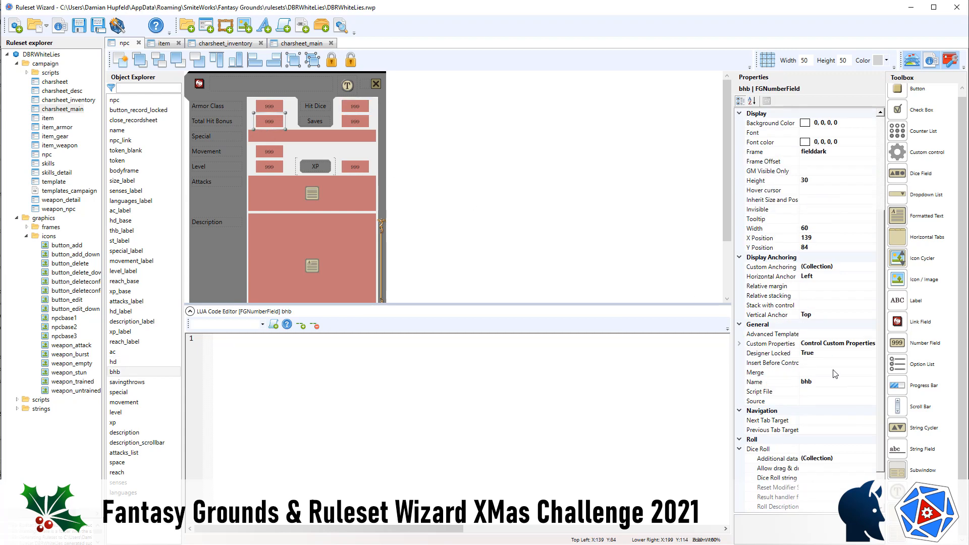
left_click(821, 383)
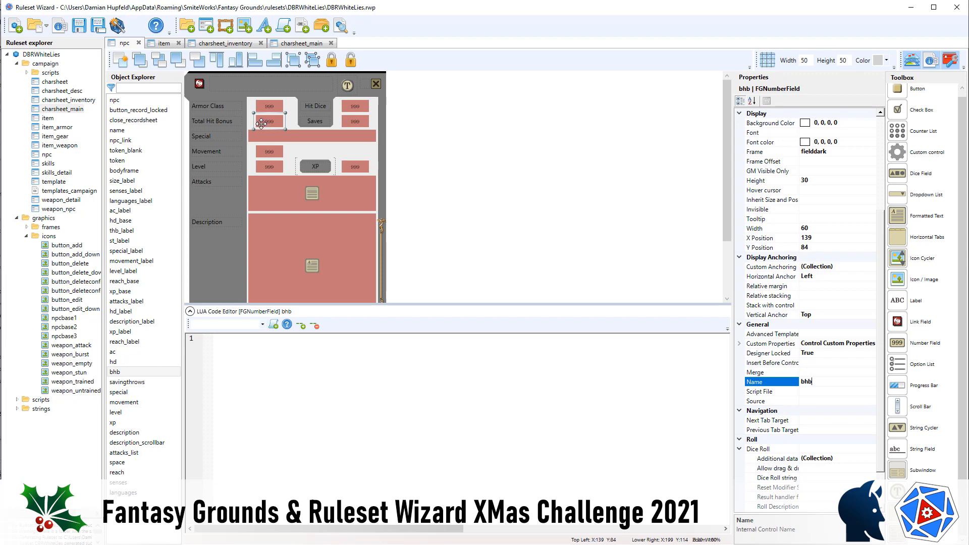
left_click(355, 122)
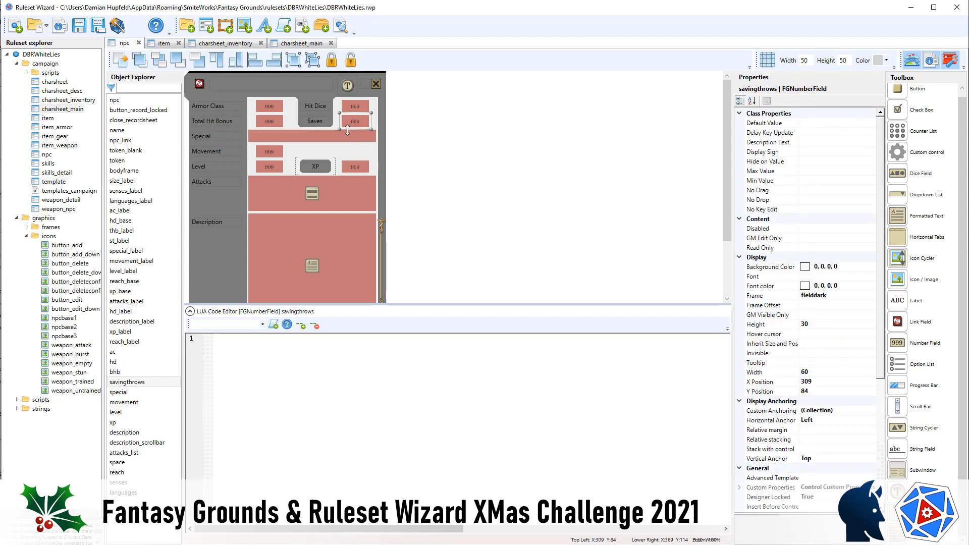
left_click(323, 139)
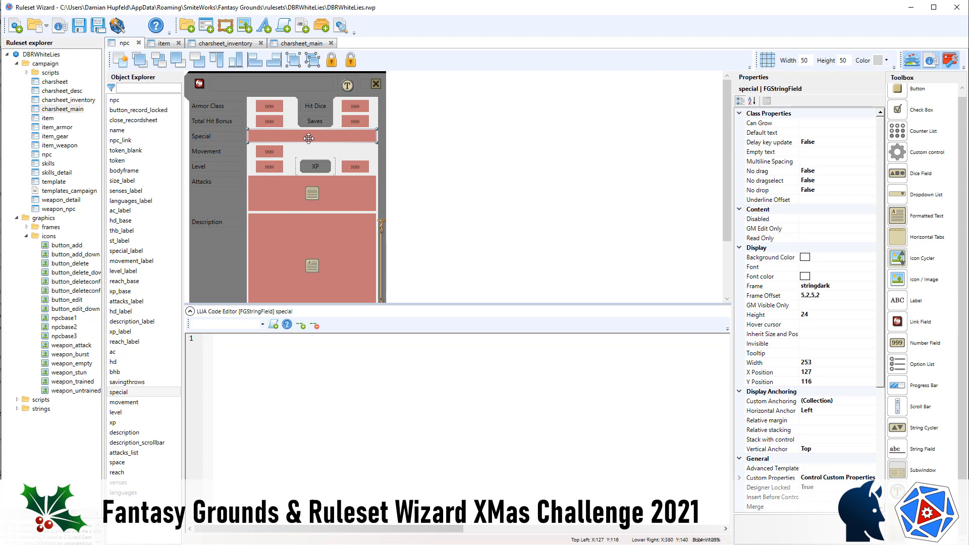
left_click(271, 165)
left_click(364, 171)
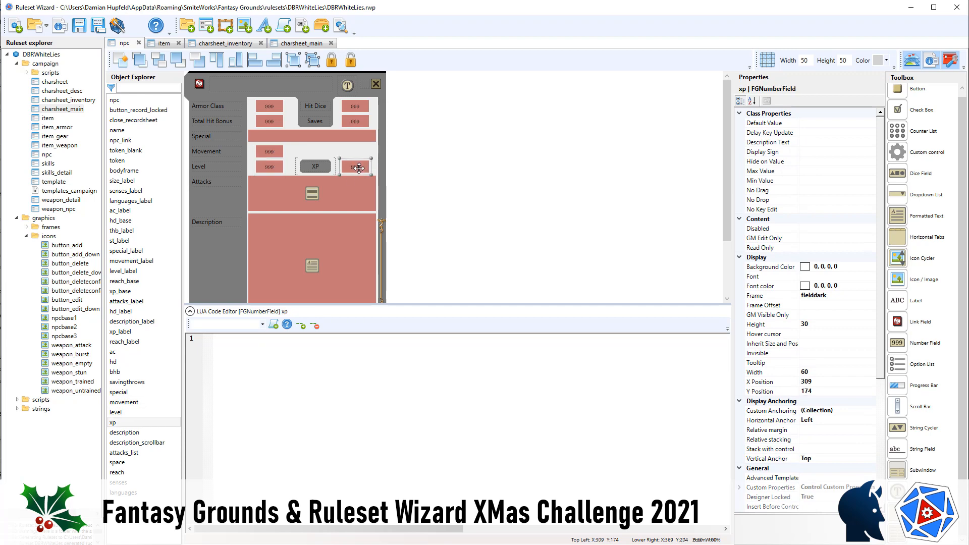
Review the attacks_list window list's properties and inspect the classes in its Accept Drop Classes collection without changing them.
scroll(361, 170, "down", 2)
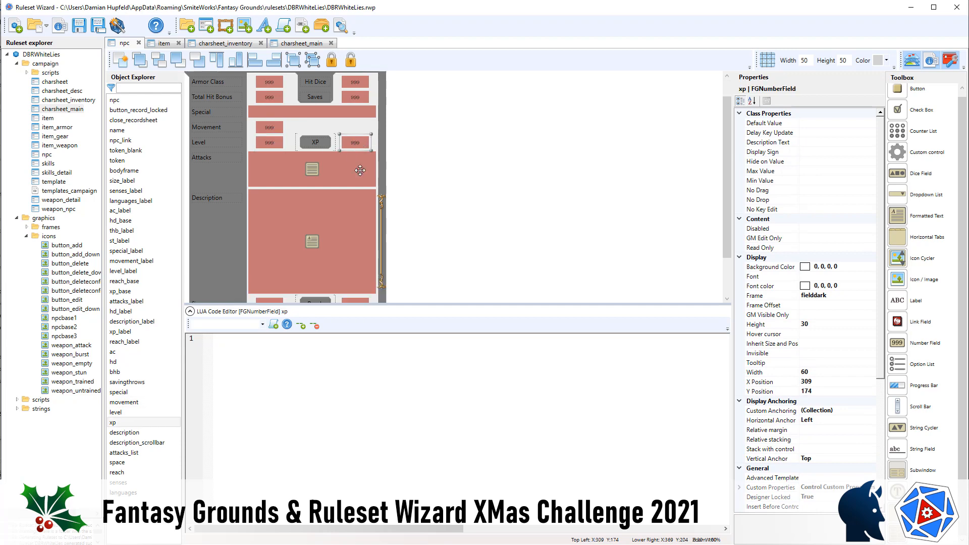
left_click(287, 152)
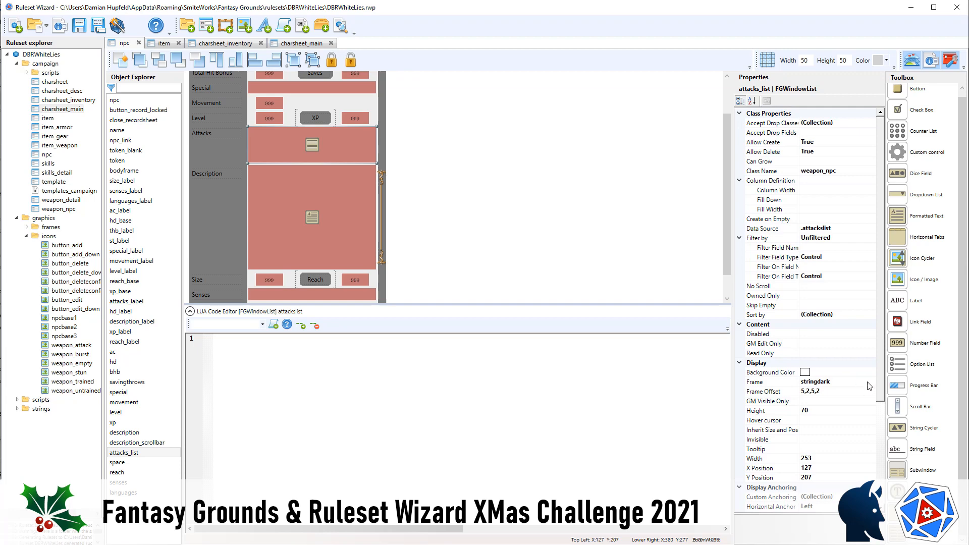
scroll(867, 386, "down", 5)
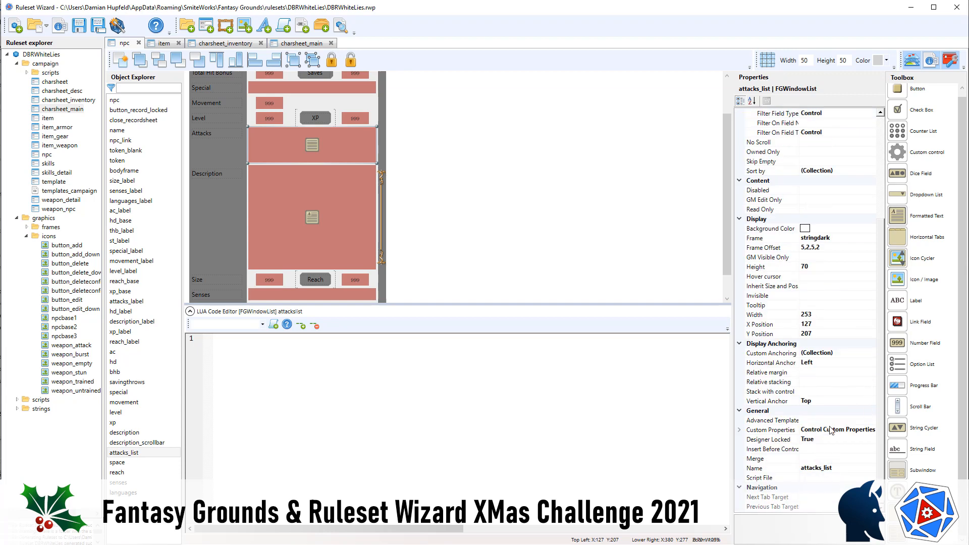
scroll(838, 447, "up", 5)
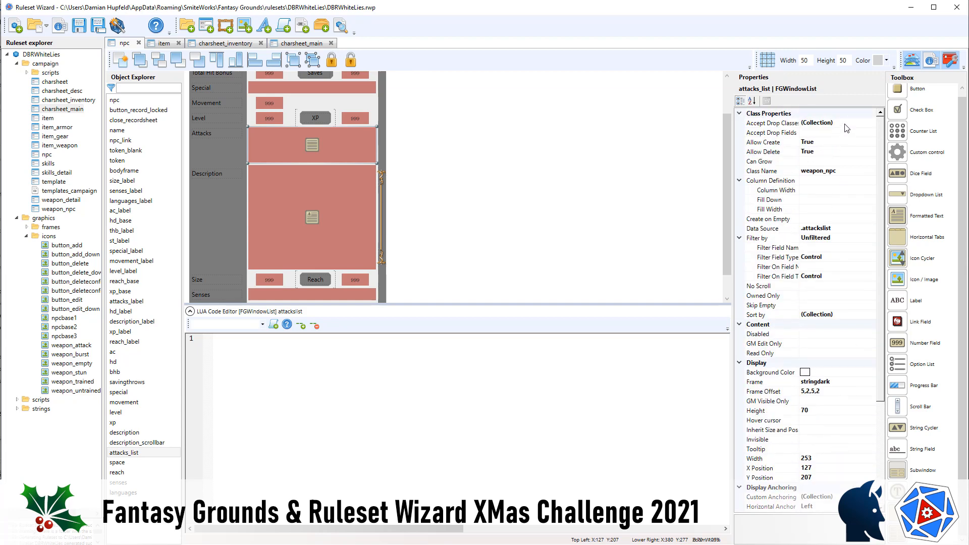
left_click(868, 124)
left_click(871, 124)
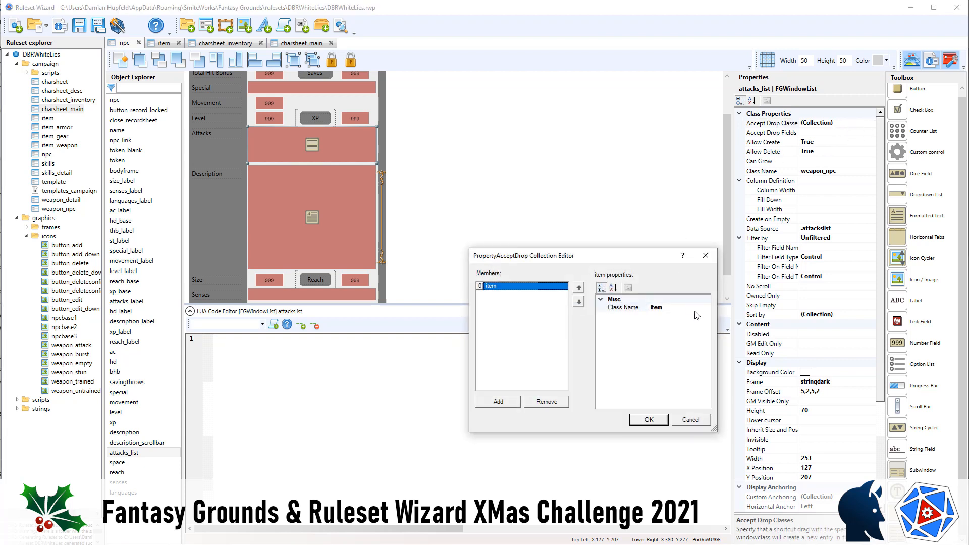
left_click(705, 258)
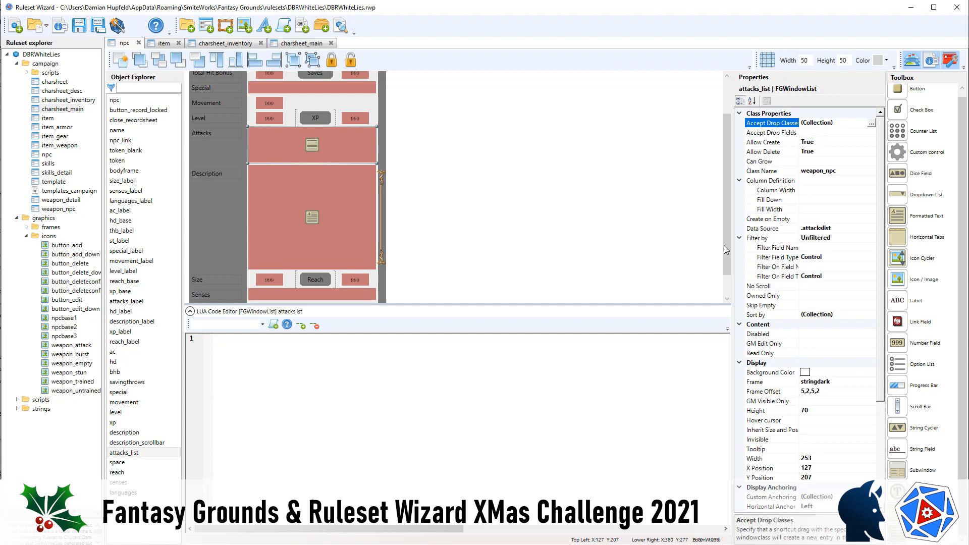
Check the Class Name of attacks_list, inspect the weapon_npc window it uses, close that window and return to the npc window.
left_click(851, 173)
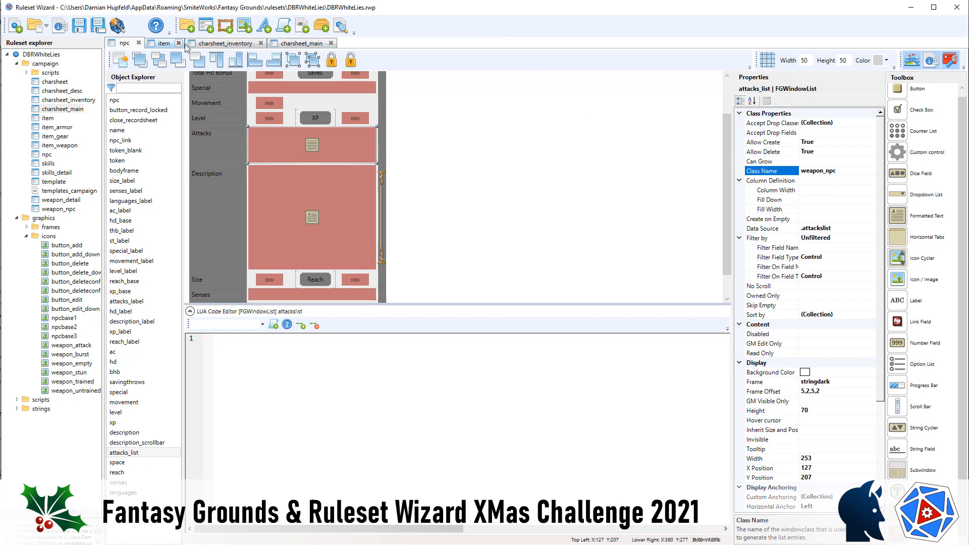
double_click(64, 209)
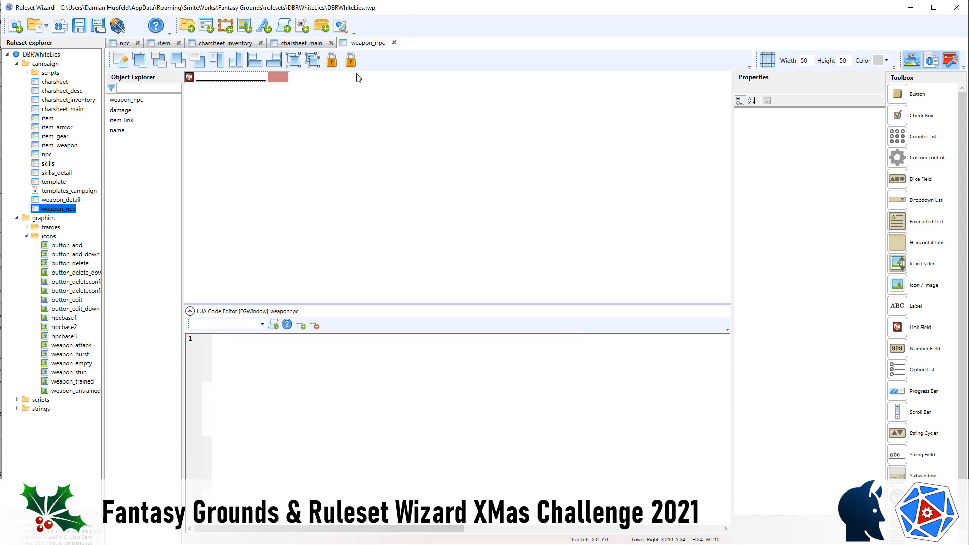
left_click(394, 43)
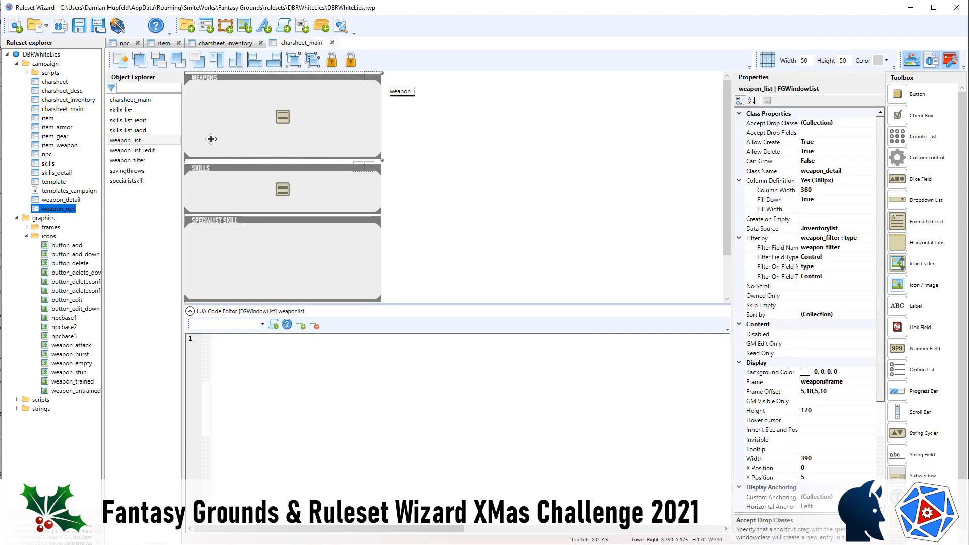
left_click(125, 44)
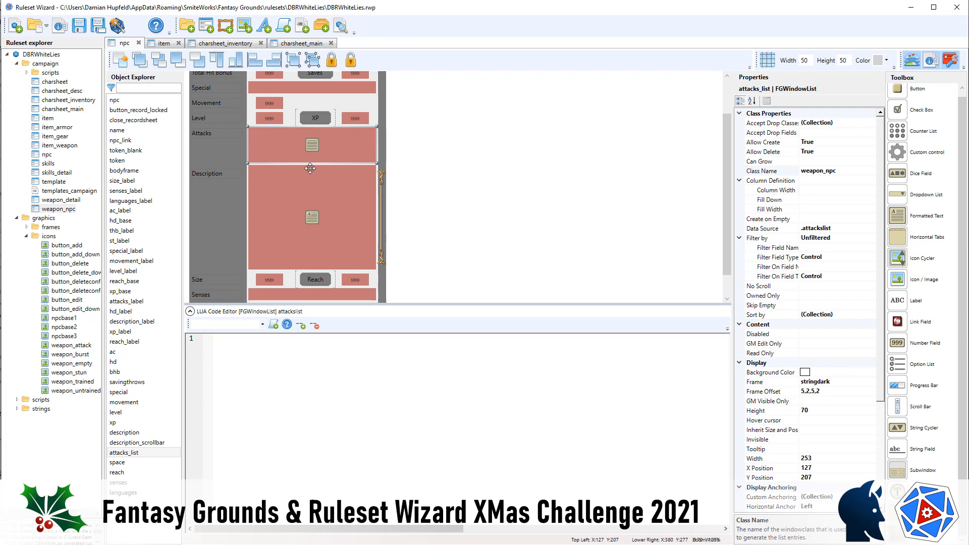
Examine the properties of the description formatted text, its description_scrollbar, and the senses and languages string fields.
left_click(278, 189)
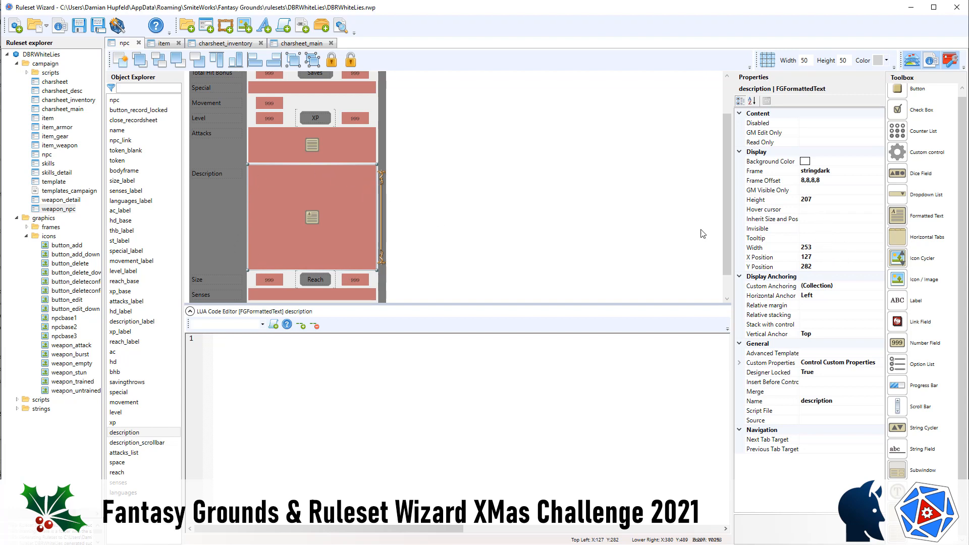
scroll(382, 205, "down", 1)
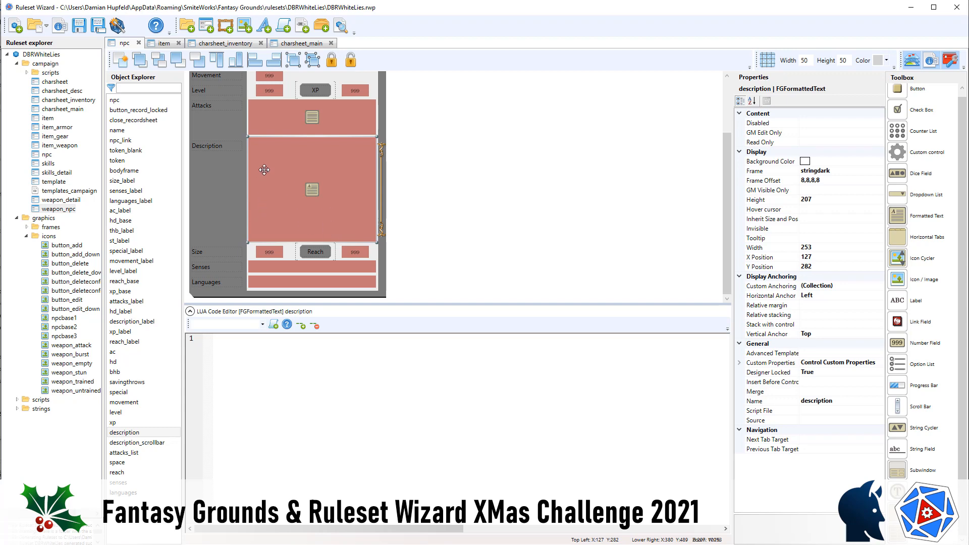
left_click(381, 191)
scroll(856, 426, "down", 1)
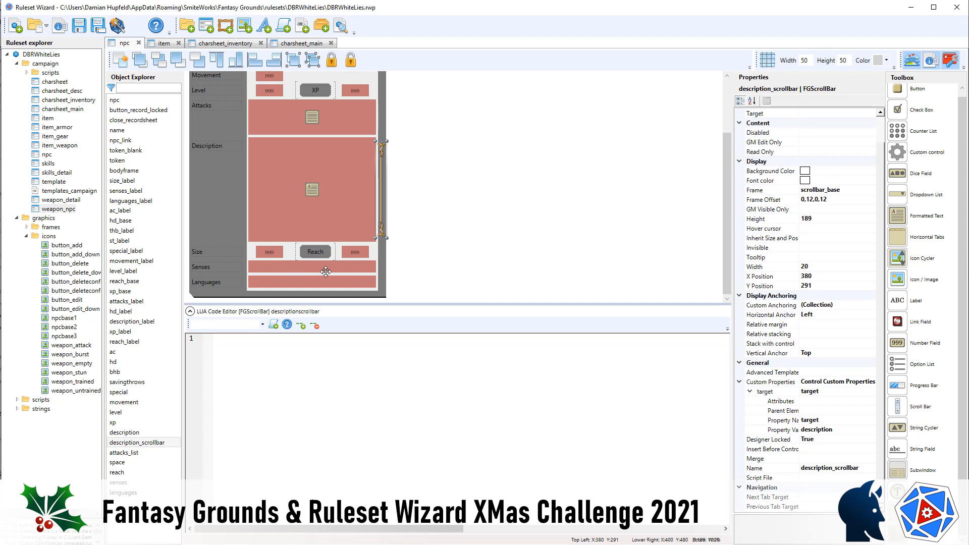
left_click(281, 268)
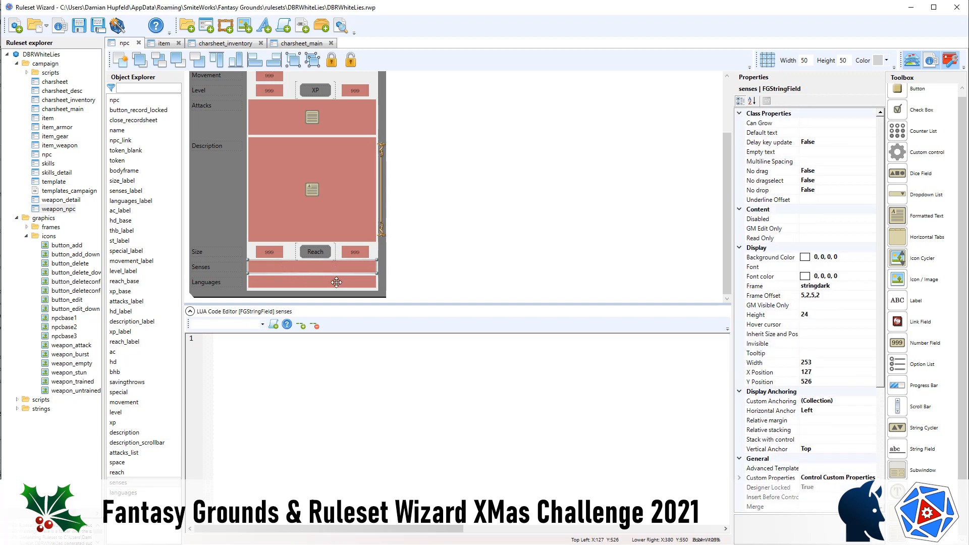
left_click(315, 283)
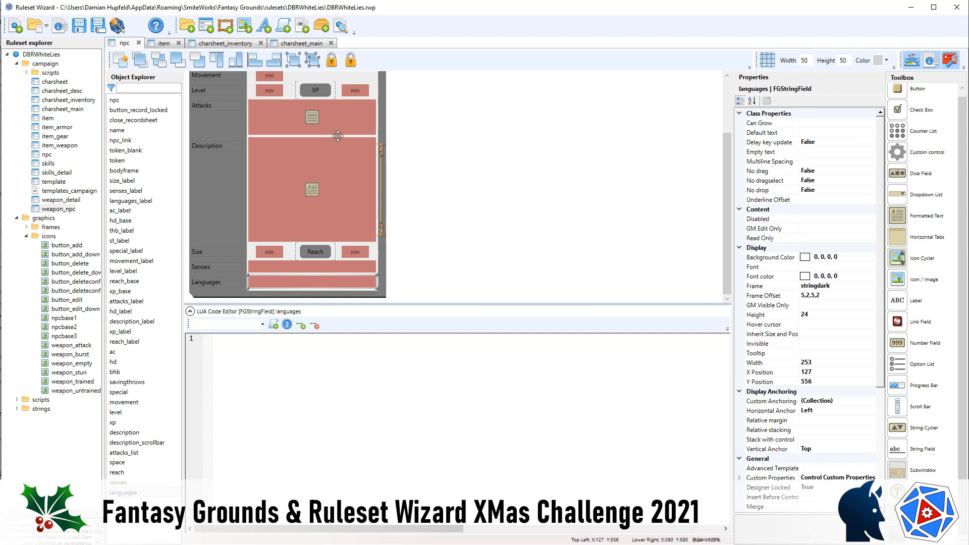
Select the npc window itself and review its onInit and onLockChanged script alongside the sheet layout.
scroll(339, 184, "up", 3)
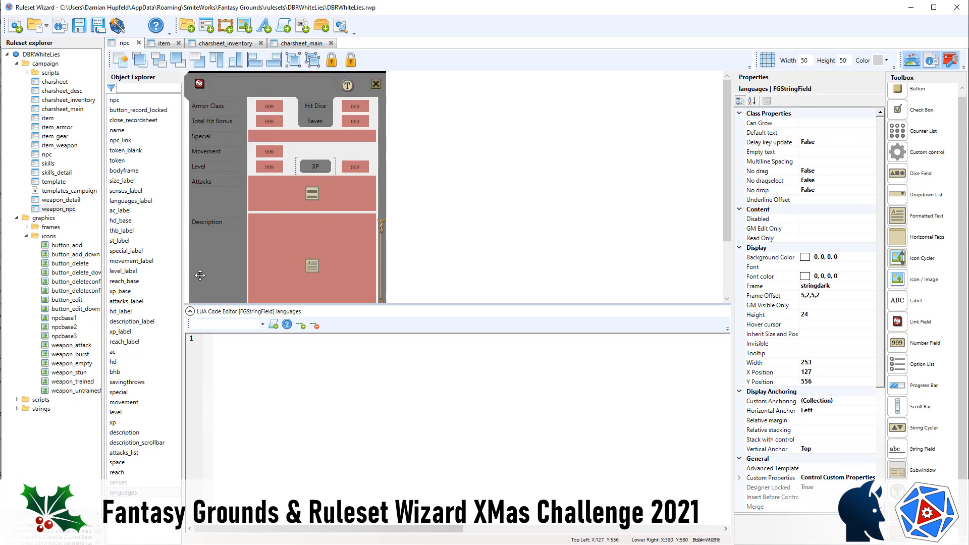
left_click(192, 96)
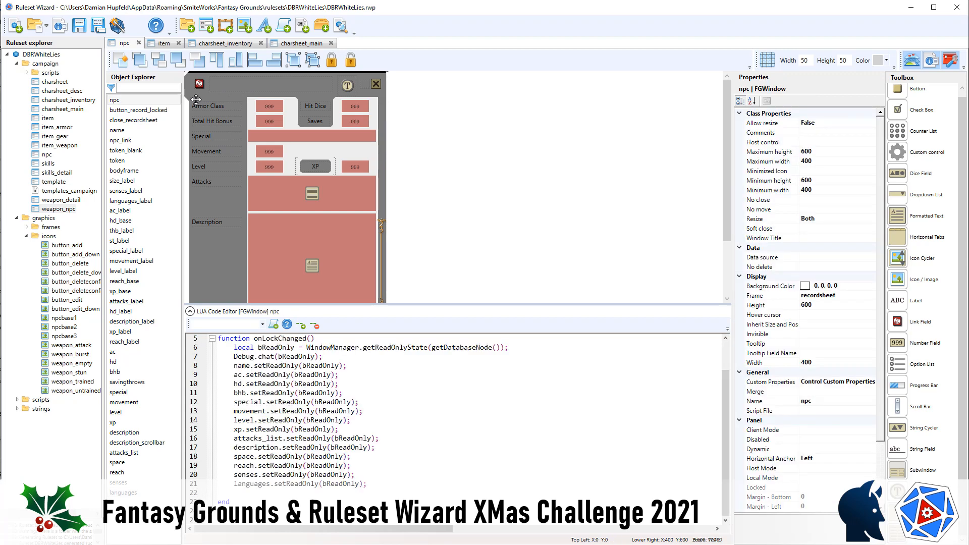
scroll(272, 346, "up", 2)
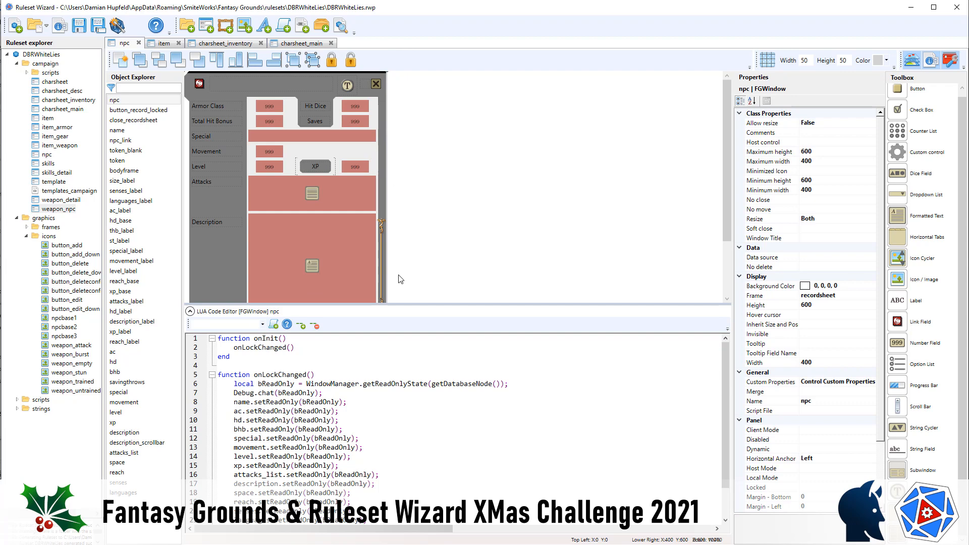
scroll(273, 392, "down", 2)
scroll(274, 397, "up", 2)
scroll(345, 227, "down", 1)
scroll(344, 227, "down", 1)
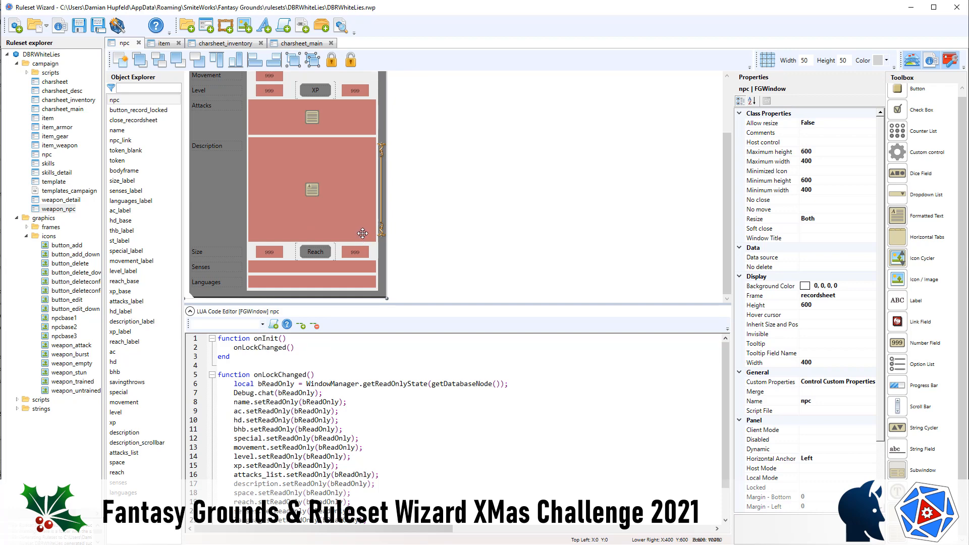
scroll(362, 234, "up", 3)
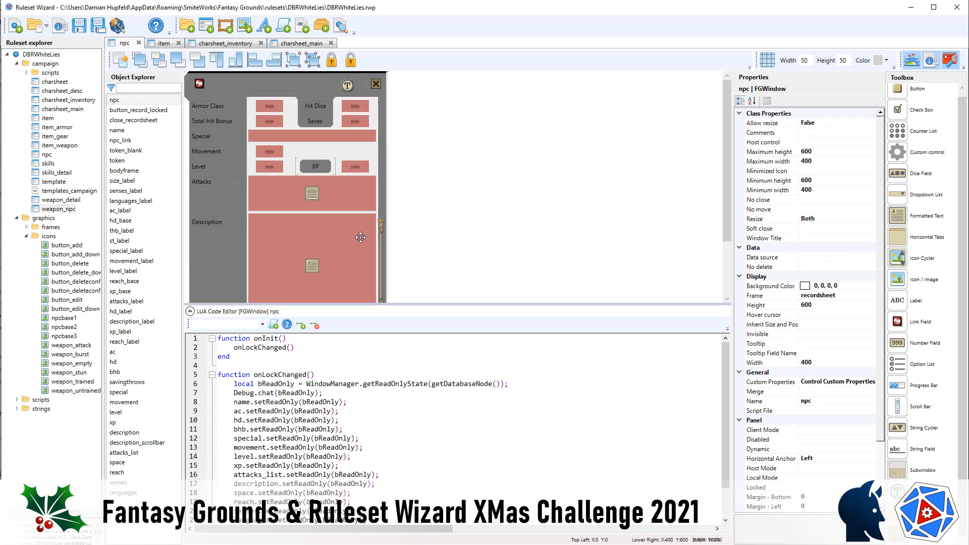